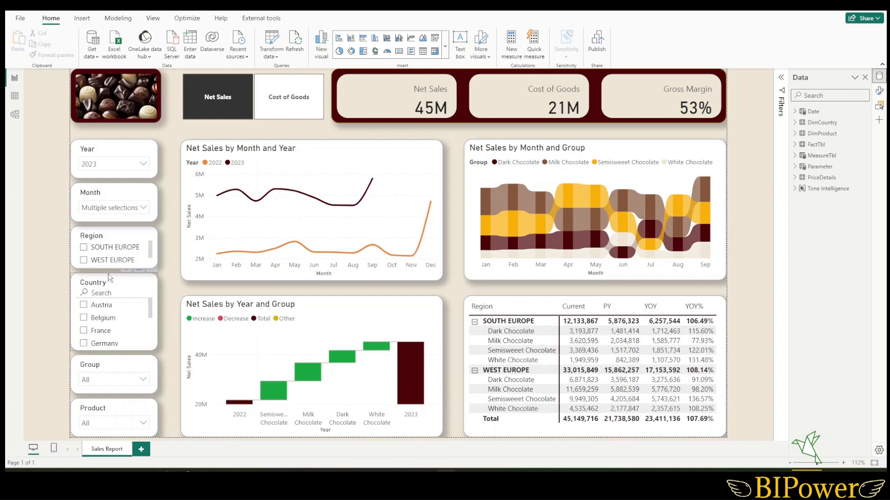
Review the enabled preview features, including On-object interaction, in the global options and confirm the dialog
{"action": "left_click", "coordinate": [22, 19]}
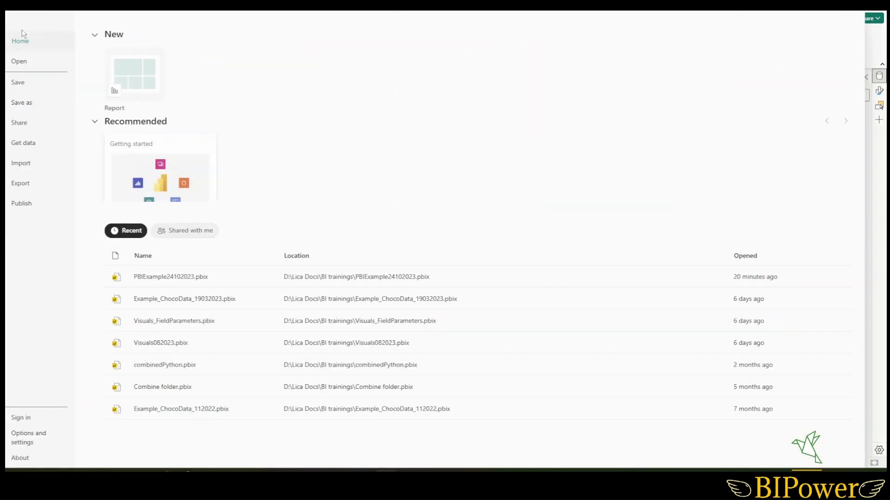
{"action": "left_click", "coordinate": [61, 438]}
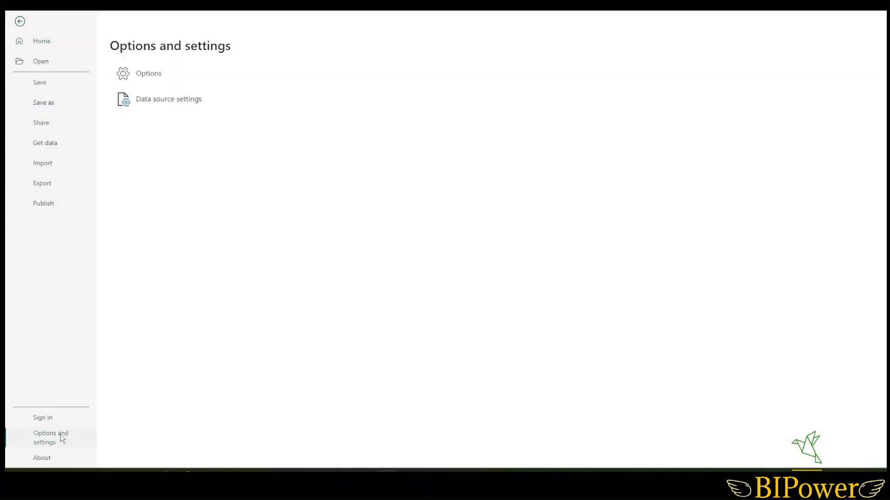
{"action": "left_click", "coordinate": [155, 73]}
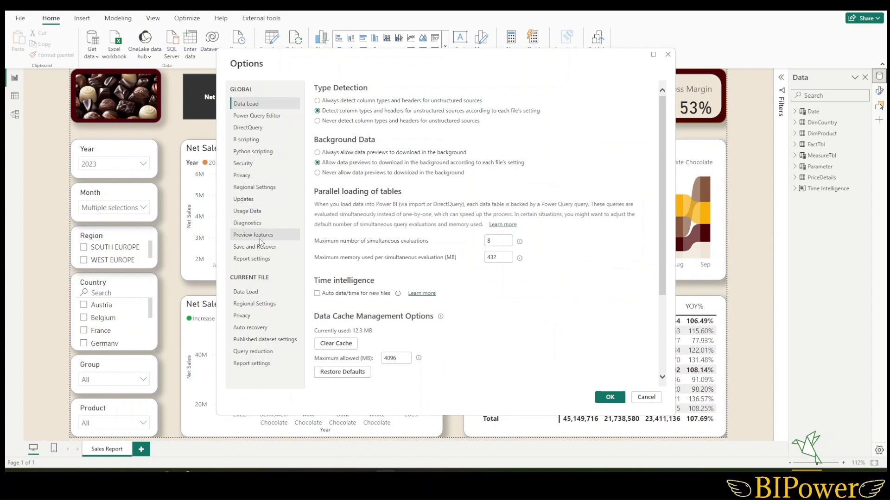
{"action": "left_click", "coordinate": [260, 238]}
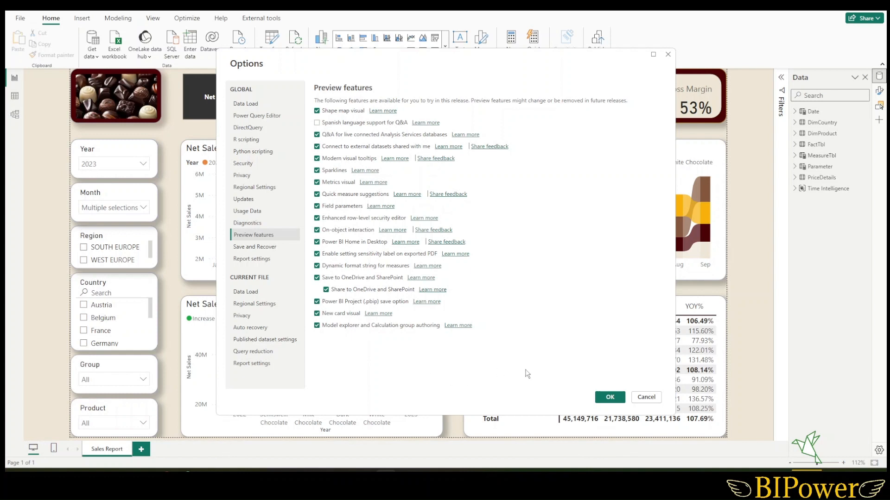
{"action": "left_click", "coordinate": [610, 397]}
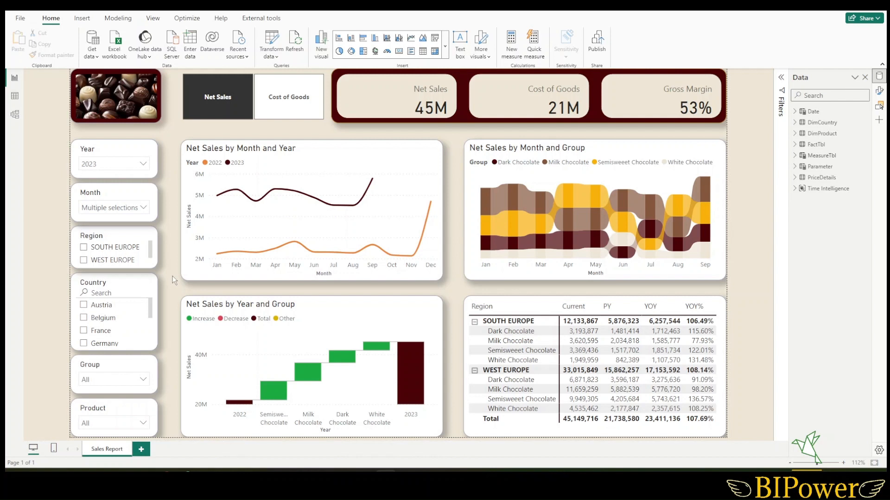
Switch from the report to the table view
{"action": "key", "text": "ctrl+m"}
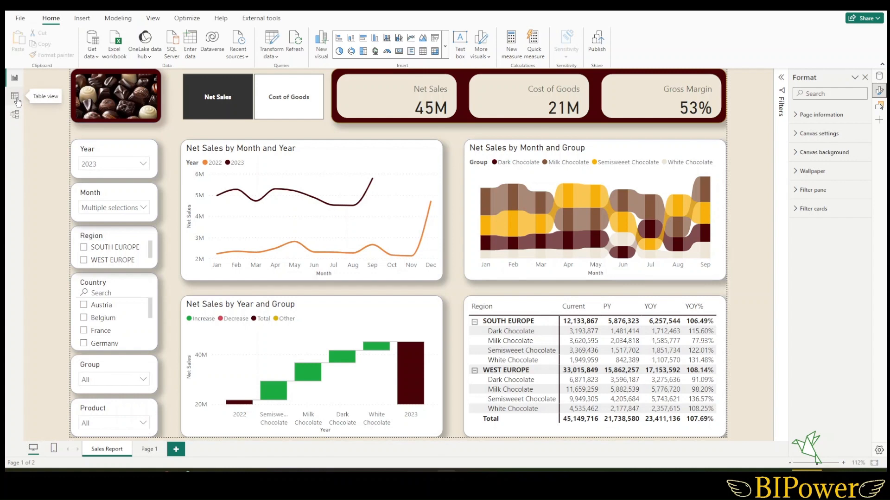
{"action": "left_click", "coordinate": [16, 97]}
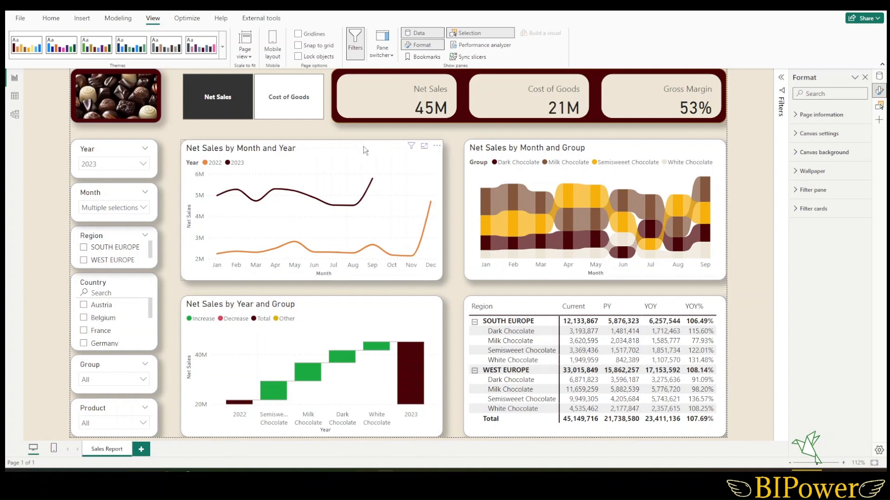
Examine the on-object build settings, addable elements and available X-axis fields of the Net Sales by Month and Year chart
{"action": "left_click", "coordinate": [429, 167]}
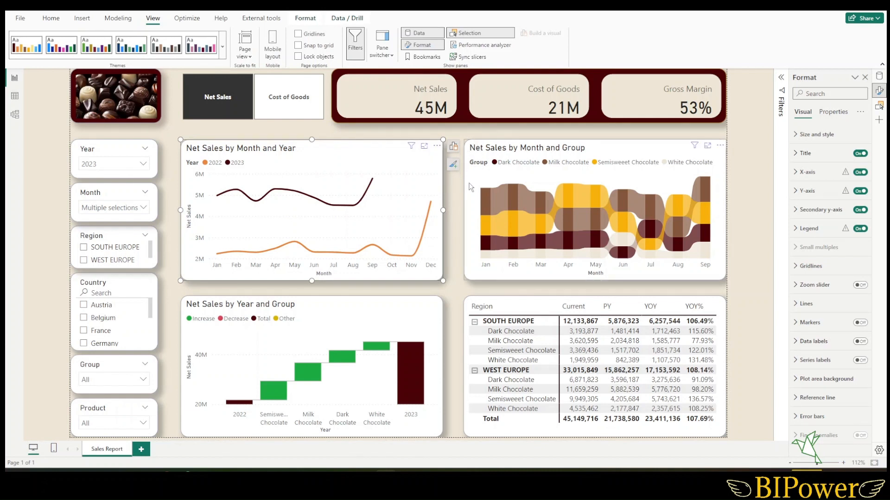
{"action": "left_click", "coordinate": [453, 147]}
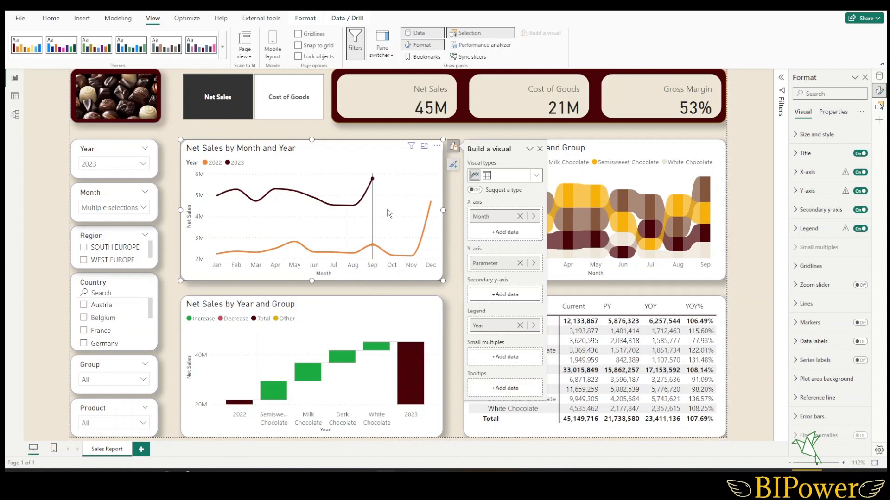
{"action": "left_click", "coordinate": [453, 166]}
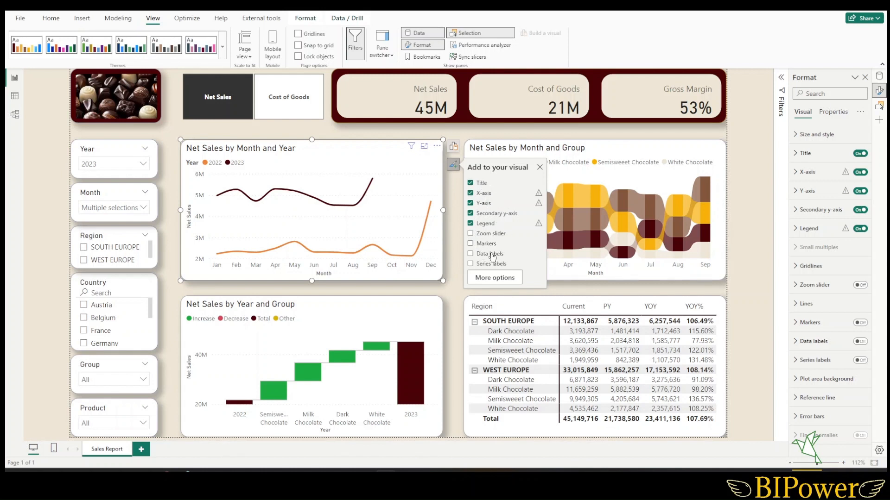
{"action": "left_click", "coordinate": [453, 148]}
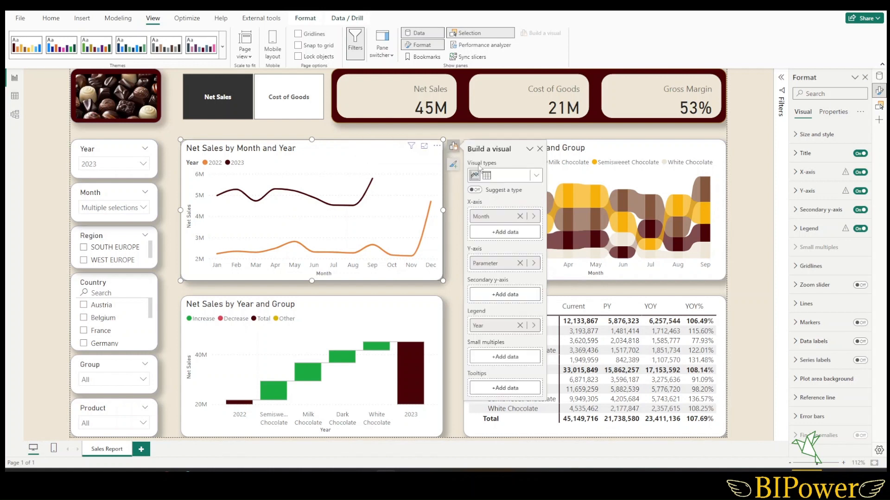
{"action": "left_click", "coordinate": [533, 218]}
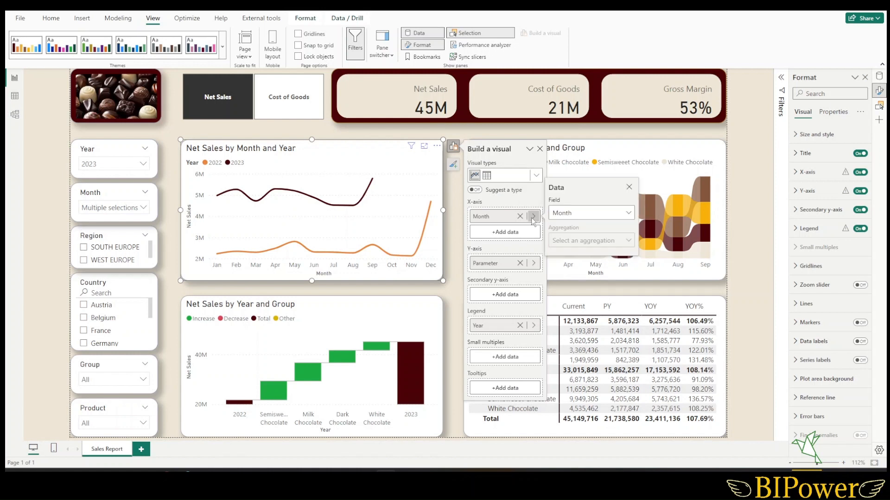
{"action": "left_click", "coordinate": [628, 214]}
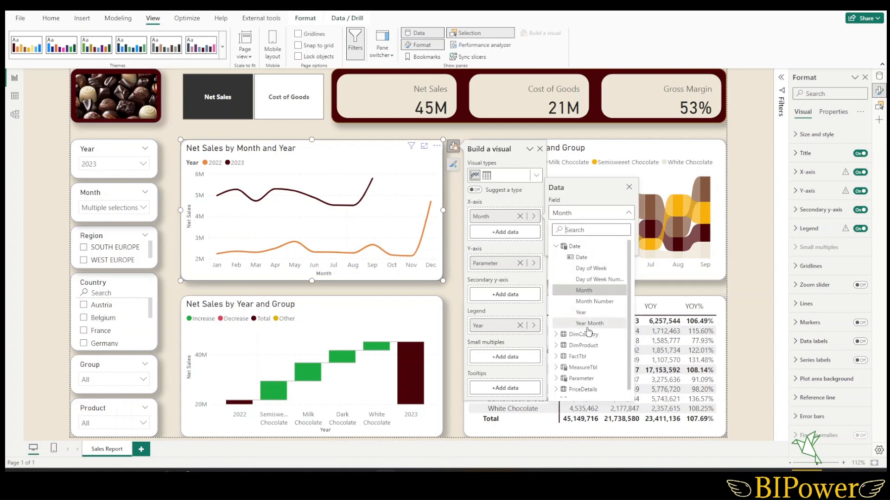
Display the Data pane in place of the Format pane and deselect the chart
{"action": "left_click", "coordinate": [880, 78]}
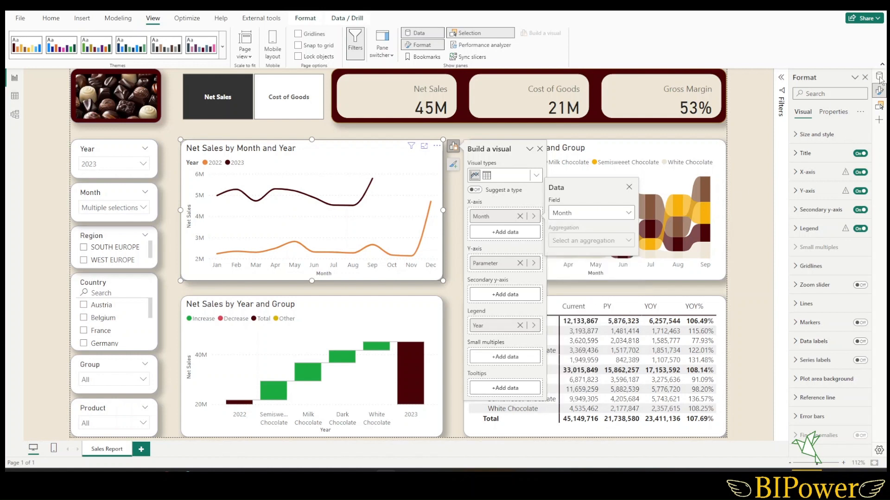
{"action": "left_click", "coordinate": [879, 77]}
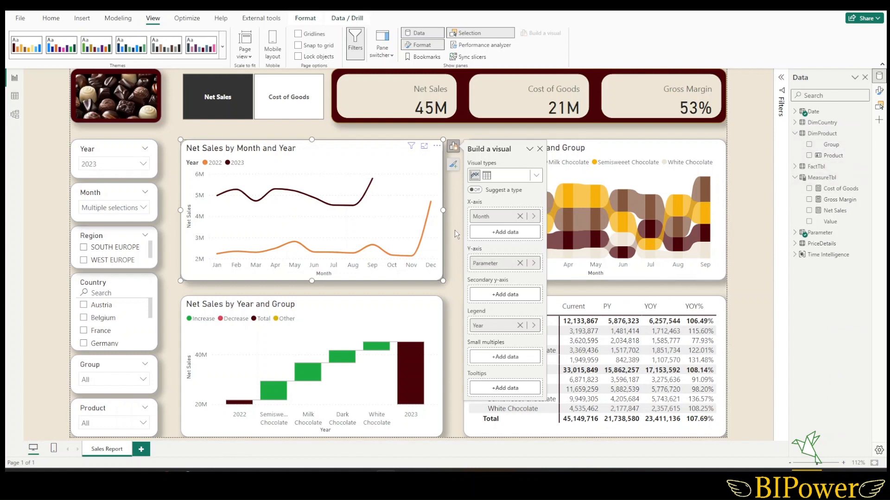
{"action": "left_click", "coordinate": [434, 126]}
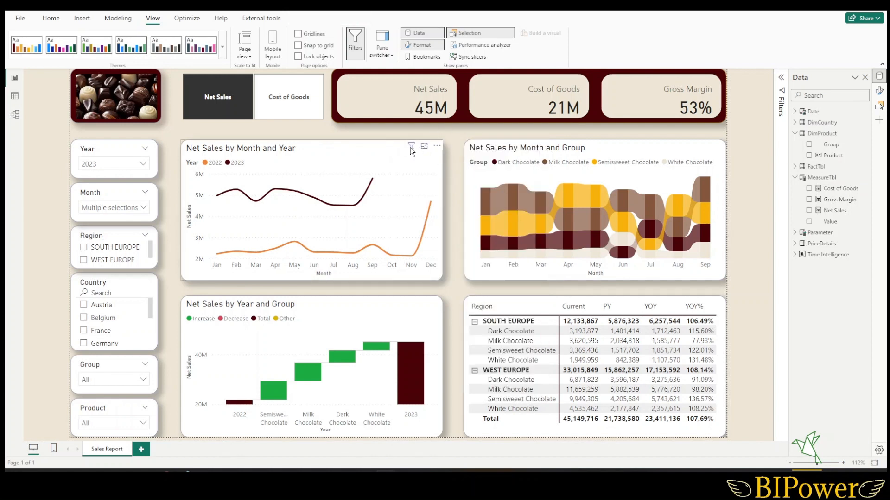
Select the Net Sales by Month and Year chart and move Build a visual to the pane switcher
{"action": "left_click", "coordinate": [410, 149]}
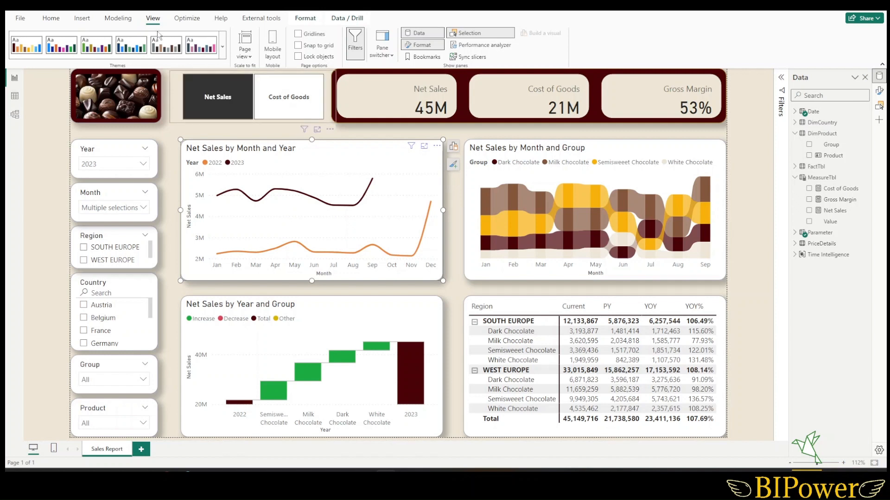
{"action": "left_click", "coordinate": [384, 58]}
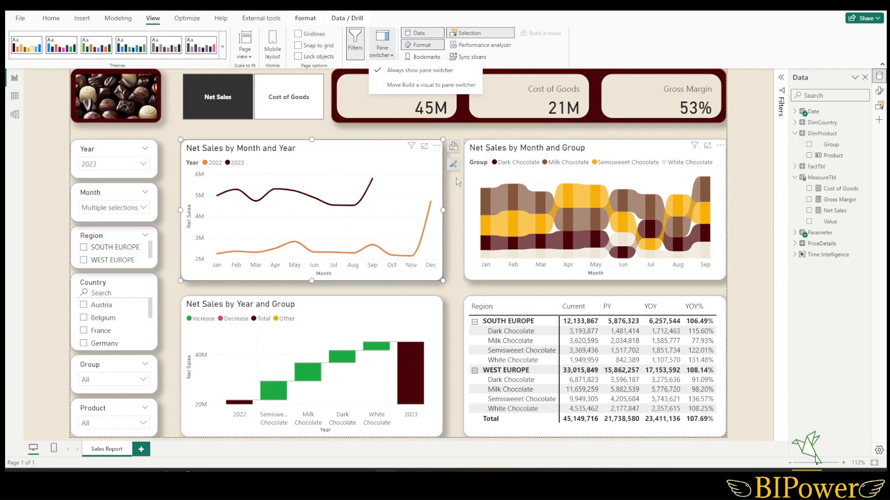
{"action": "left_click", "coordinate": [379, 87]}
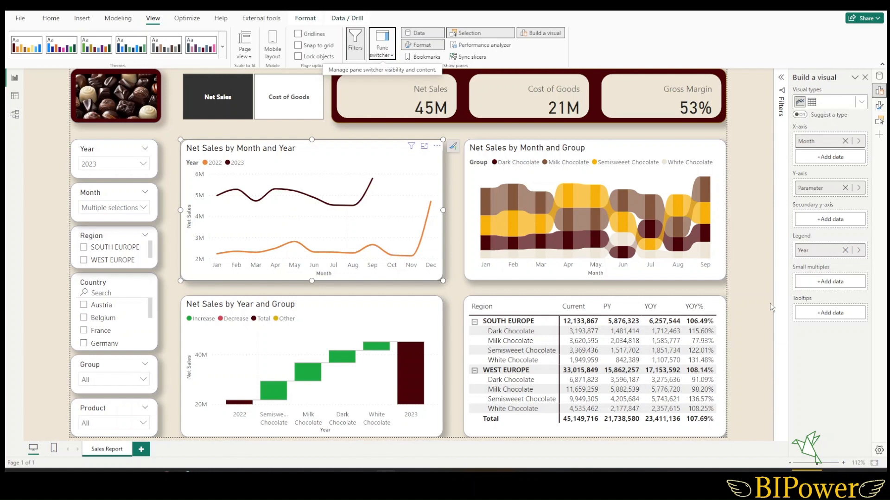
Customize the pane switcher to include Sync slicers
{"action": "left_click", "coordinate": [880, 139]}
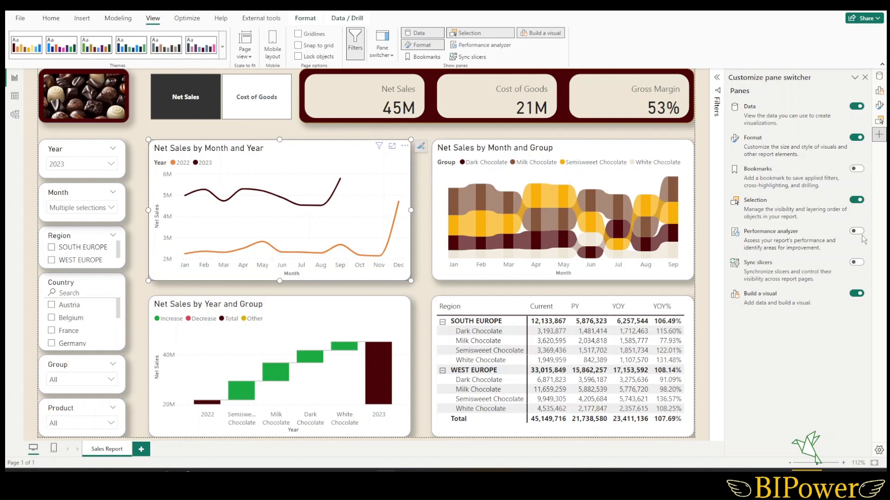
{"action": "left_click", "coordinate": [861, 263]}
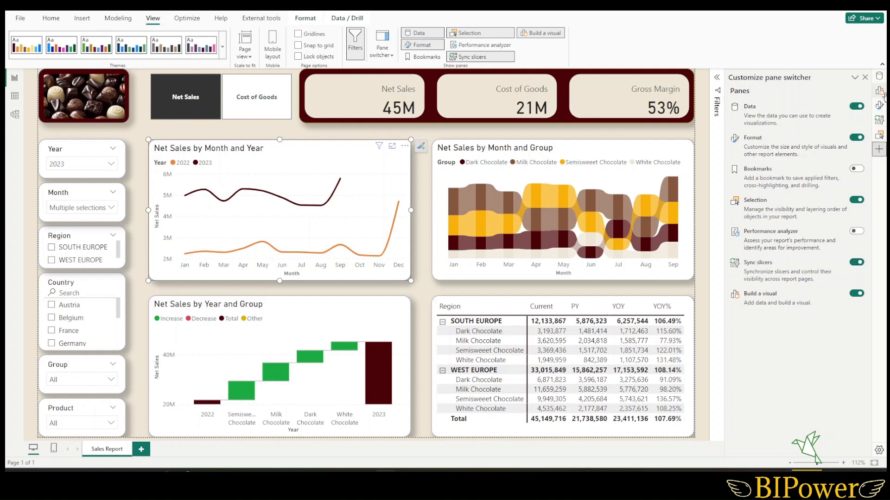
View the Data, Build a visual, Format, Sync slicers and Selection panes one at a time
{"action": "left_click", "coordinate": [883, 78]}
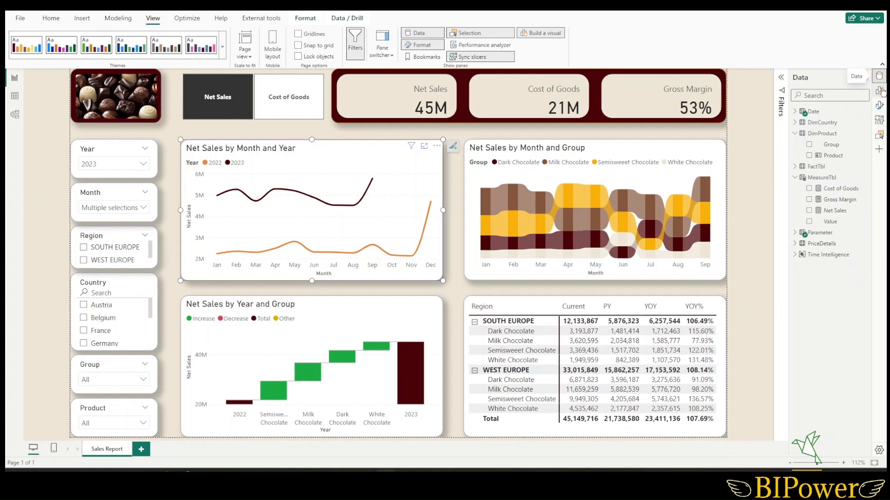
{"action": "left_click", "coordinate": [879, 98]}
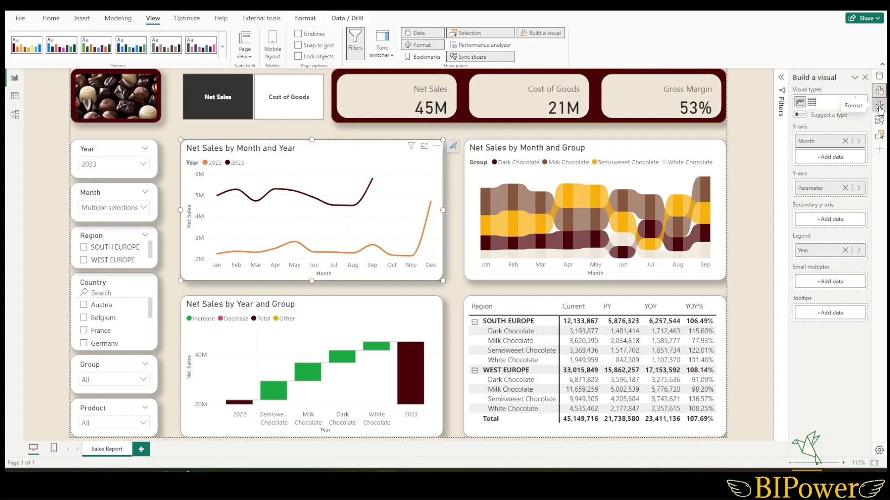
{"action": "left_click", "coordinate": [879, 106]}
{"action": "left_click", "coordinate": [880, 122]}
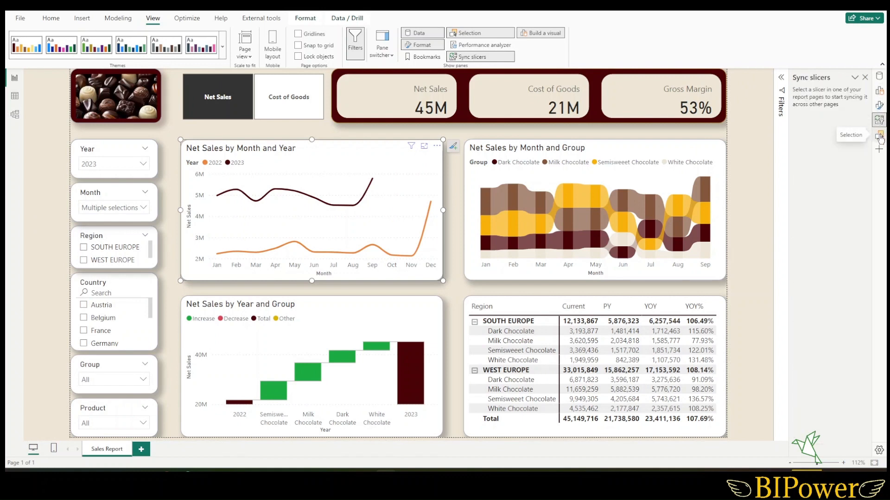
{"action": "left_click", "coordinate": [880, 136]}
Show the Data, Build a visual, Format and Sync slicers panes side by side, and close Sync slicers
{"action": "left_click", "coordinate": [879, 78]}
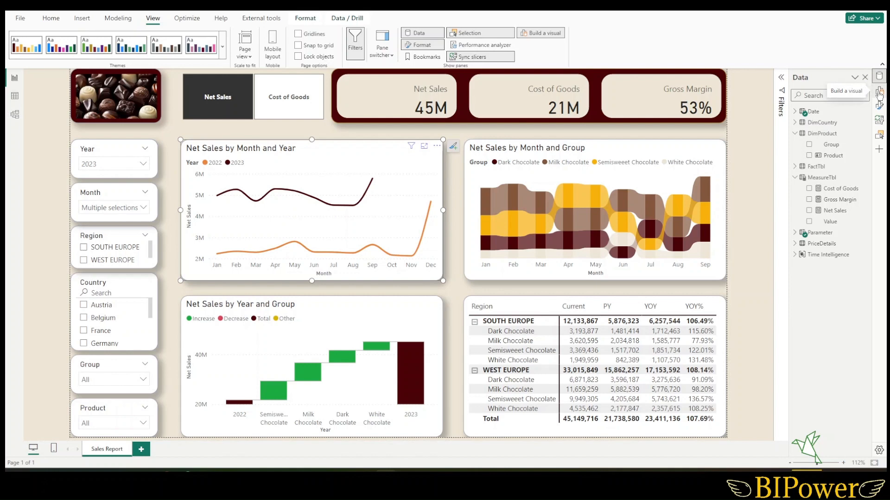
{"action": "left_click", "coordinate": [879, 92]}
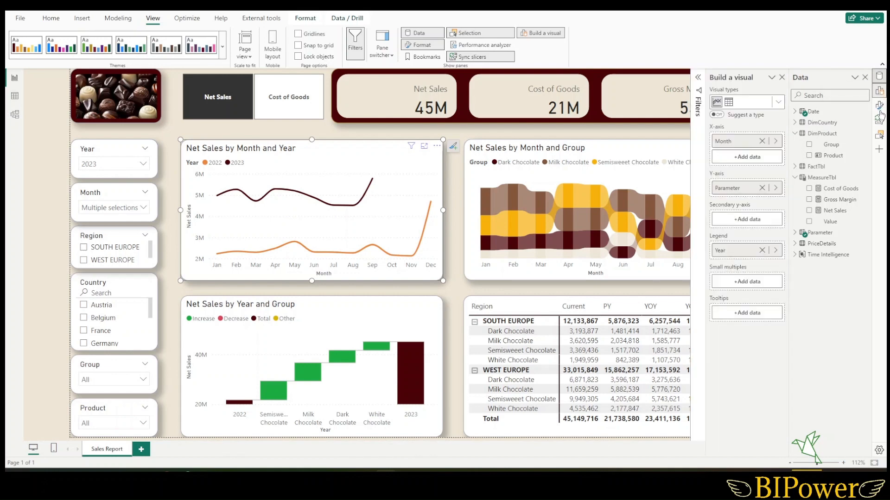
{"action": "left_click", "coordinate": [879, 107]}
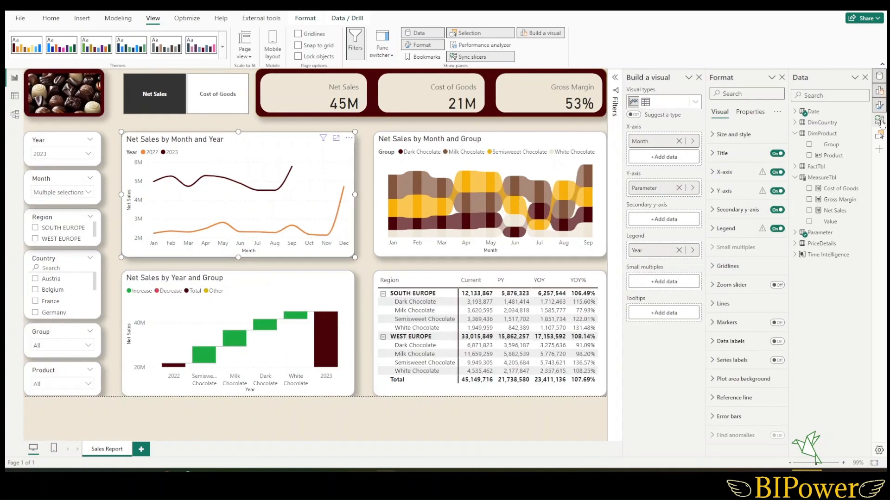
{"action": "left_click", "coordinate": [880, 120]}
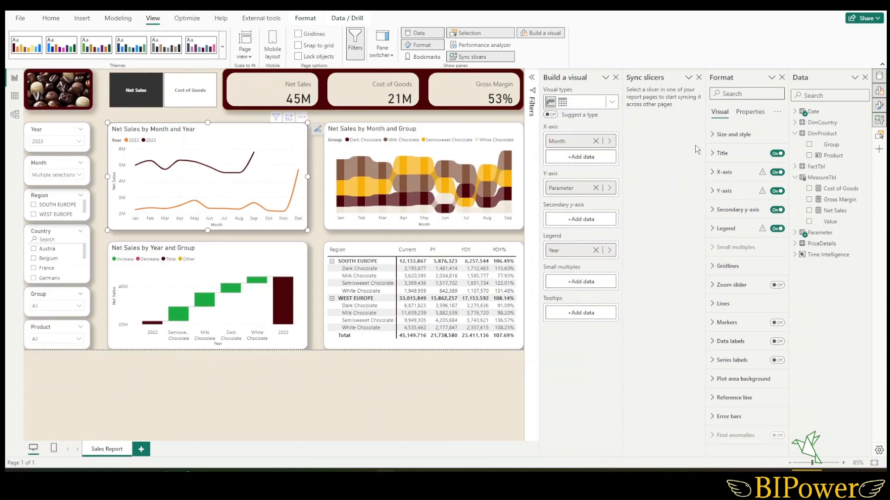
{"action": "left_click", "coordinate": [699, 78]}
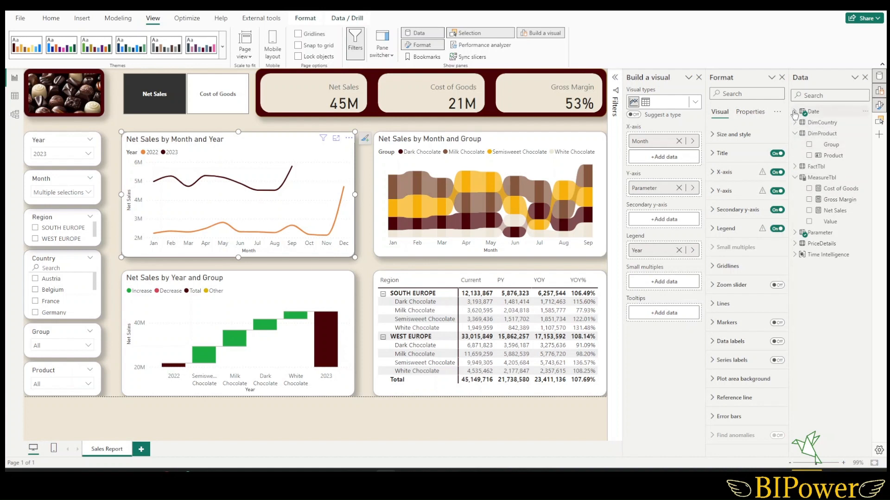
Try adding Year Month from the Date table to the line chart's X-axis below Month, and remove it
{"action": "left_click", "coordinate": [794, 112]}
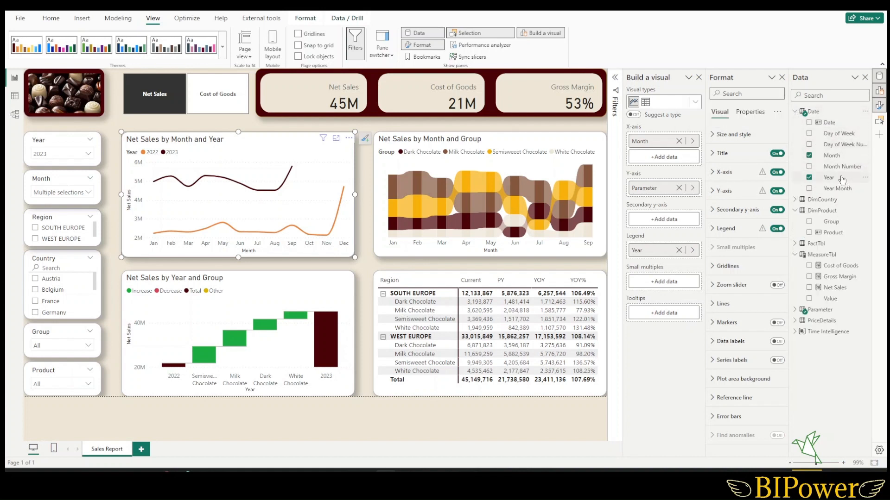
{"action": "left_click_drag", "start_coordinate": [843, 189], "coordinate": [684, 158]}
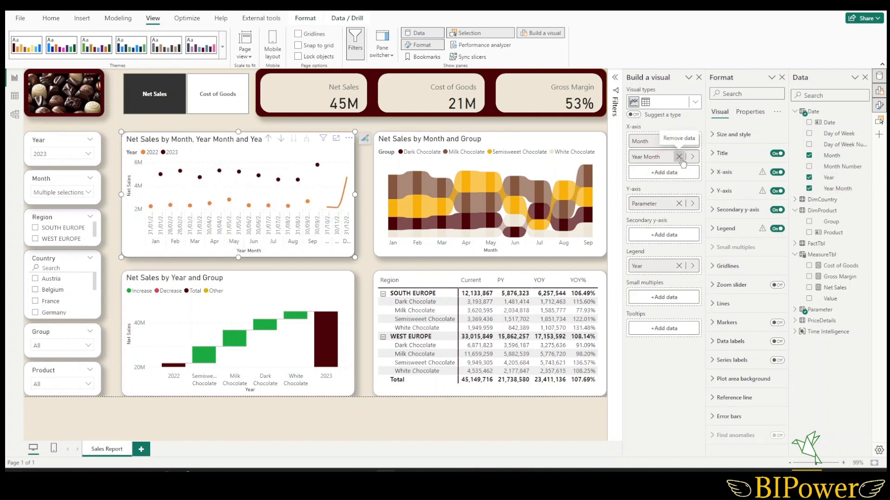
{"action": "left_click", "coordinate": [679, 157]}
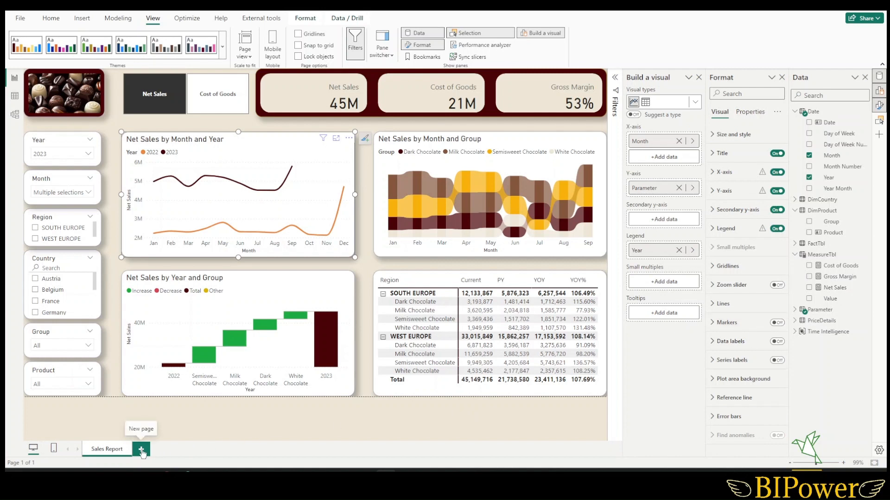
Add a new report page and place the Gross Margin measure on its canvas as a visual
{"action": "left_click", "coordinate": [141, 450]}
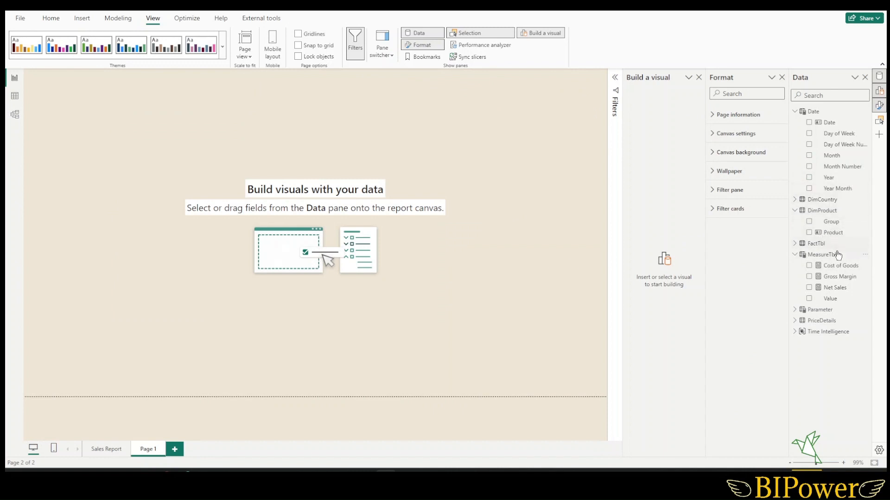
{"action": "left_click_drag", "start_coordinate": [836, 277], "coordinate": [195, 180]}
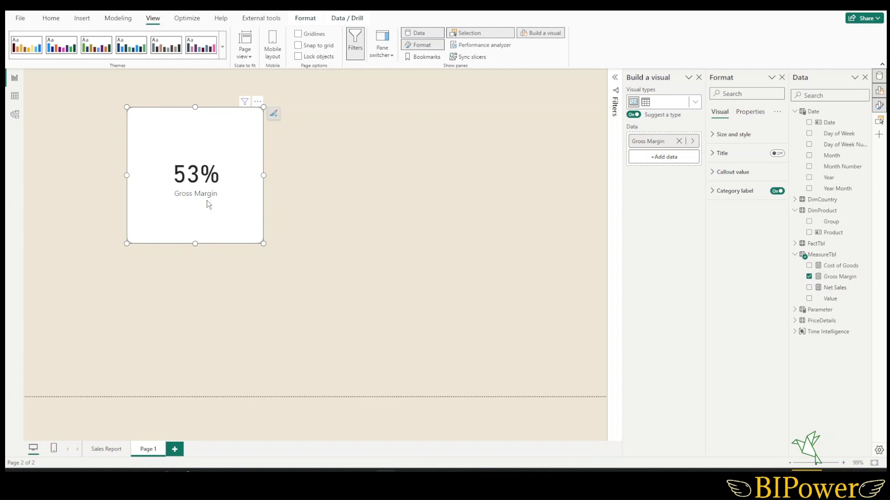
Turn off moving Build a visual to the pane switcher, and add DimProduct's Product field to the Gross Margin visual
{"action": "left_click", "coordinate": [379, 58]}
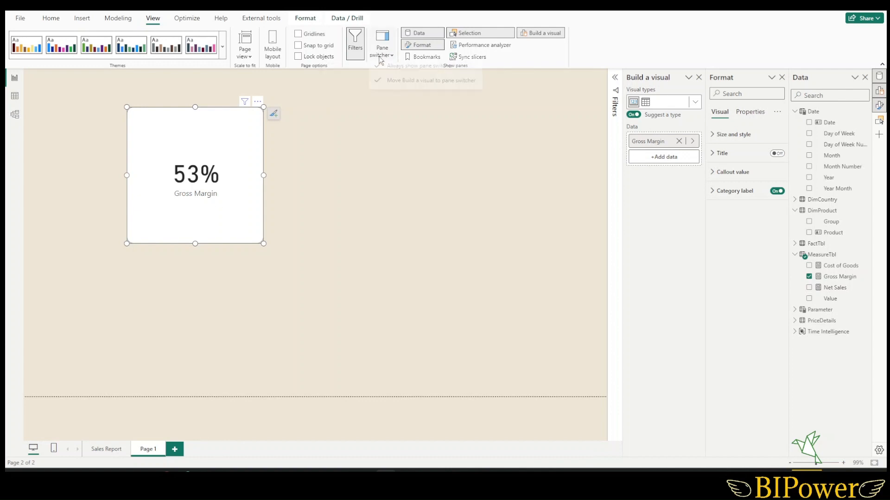
{"action": "left_click", "coordinate": [378, 86]}
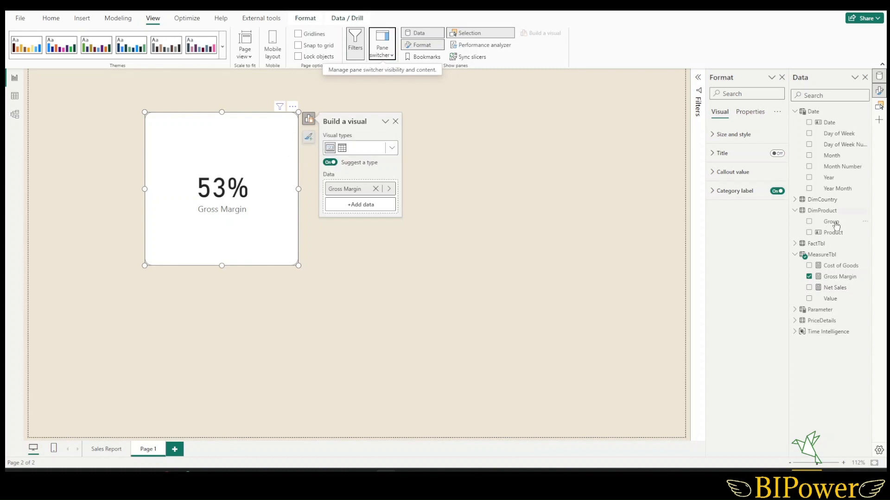
{"action": "left_click_drag", "start_coordinate": [842, 235], "coordinate": [370, 208]}
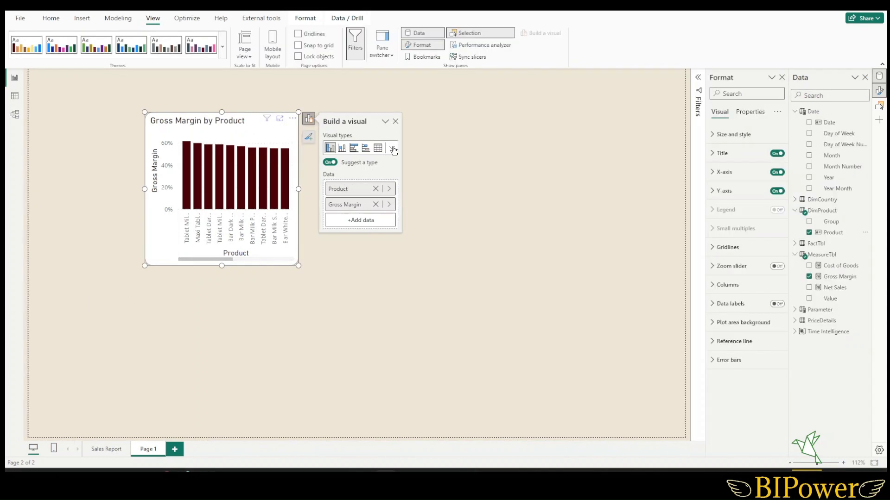
Change the Gross Margin by Product visual to a clustered bar chart and review its expanded field wells
{"action": "left_click", "coordinate": [392, 148]}
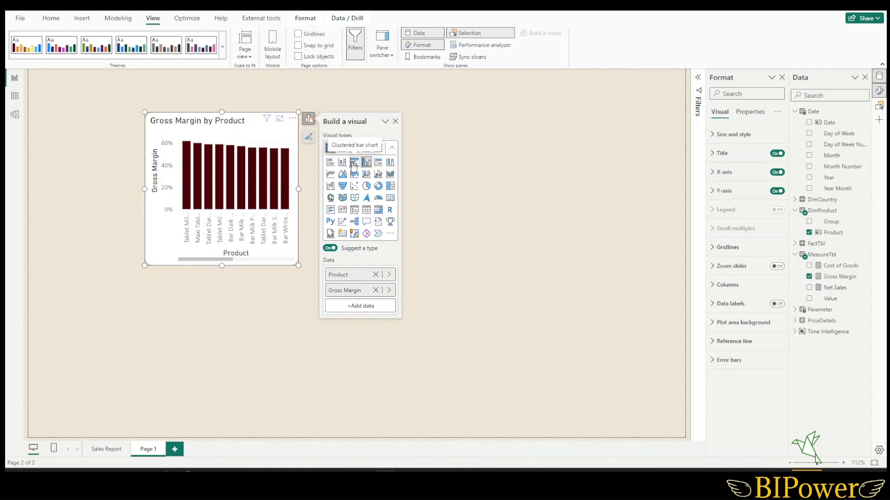
{"action": "left_click", "coordinate": [353, 163]}
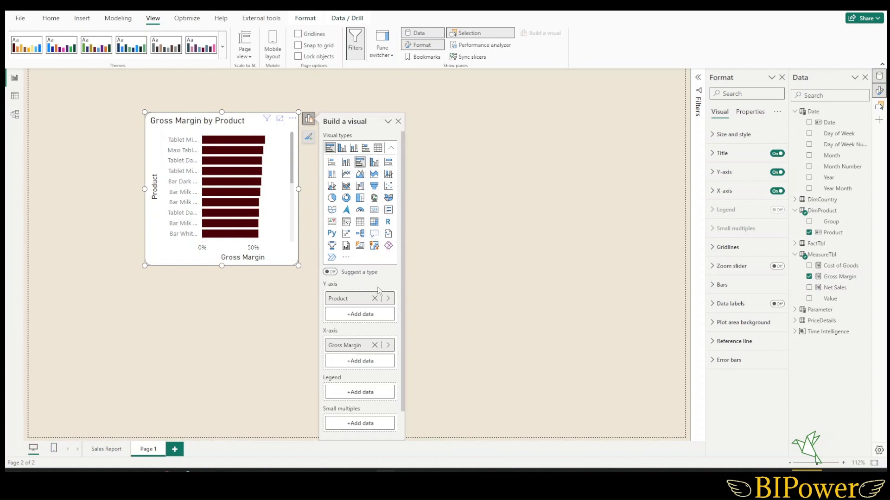
{"action": "scroll", "coordinate": [378, 290], "scroll_direction": "down", "scroll_amount": 1}
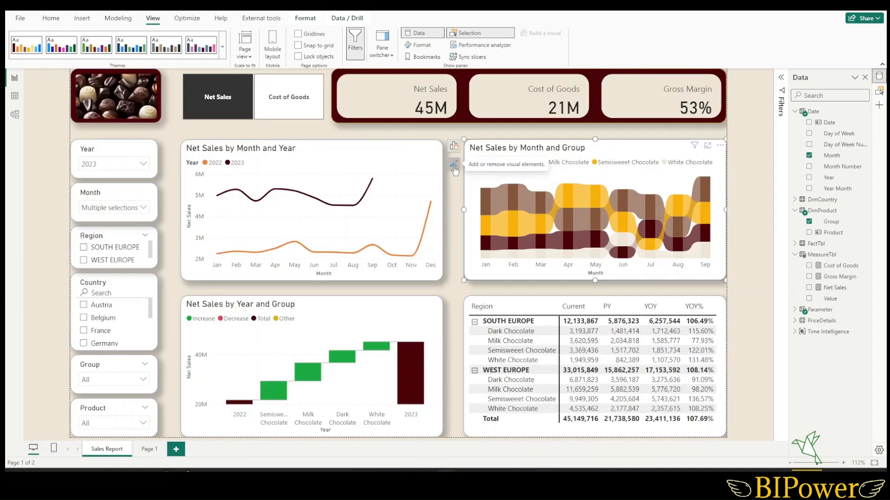
On the Sales Report page, show the Net Sales by Month and Group chart's visual elements list and its full Format pane
{"action": "left_click", "coordinate": [454, 168]}
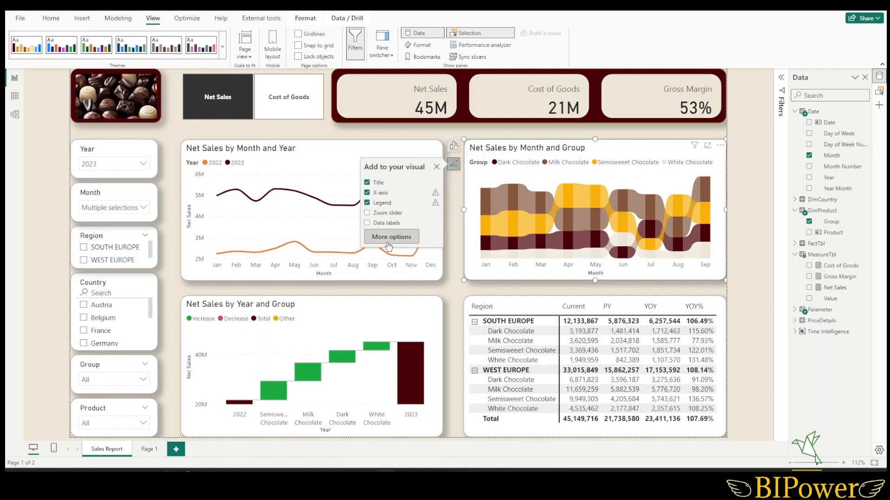
{"action": "left_click", "coordinate": [388, 242]}
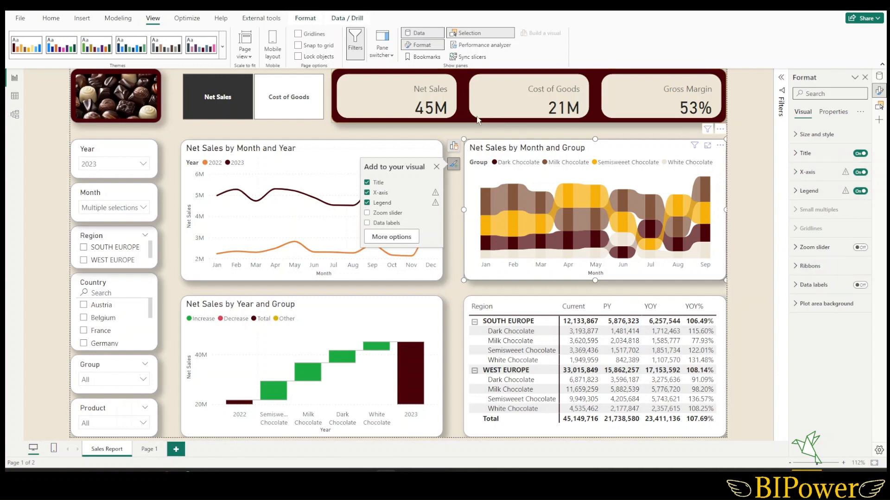
{"action": "left_click", "coordinate": [429, 50]}
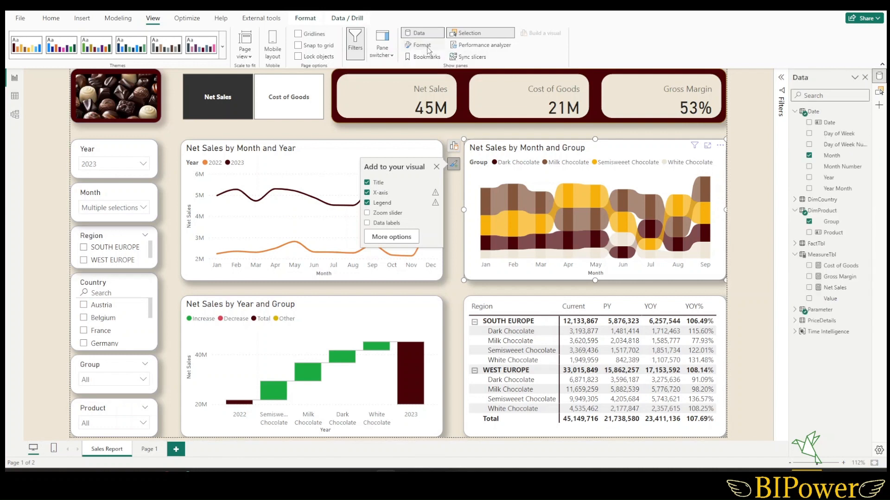
{"action": "left_click", "coordinate": [427, 48]}
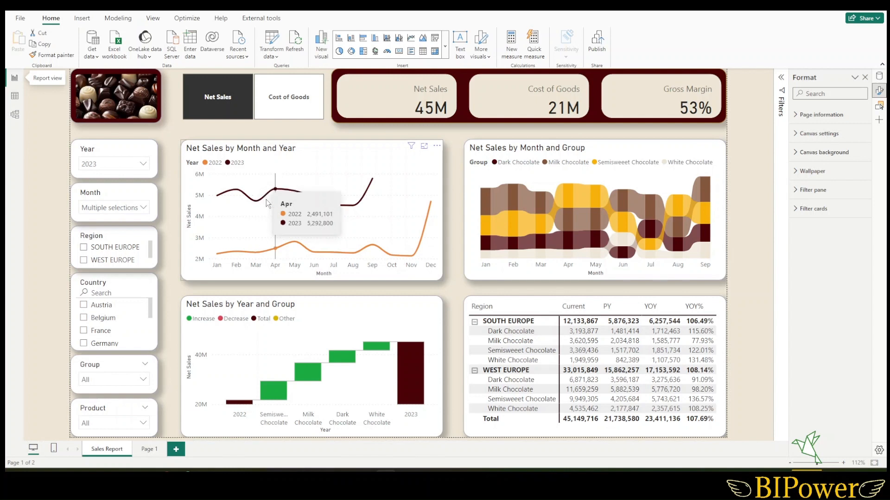
Switch to the model view and expand Calculation groups and the Time Intelligence group in the model explorer
{"action": "left_click", "coordinate": [15, 115]}
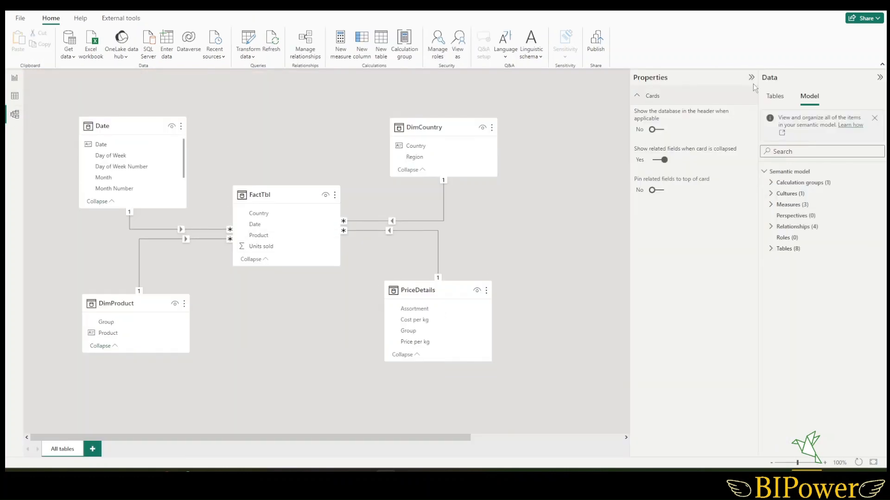
{"action": "left_click", "coordinate": [774, 99]}
{"action": "left_click", "coordinate": [817, 98]}
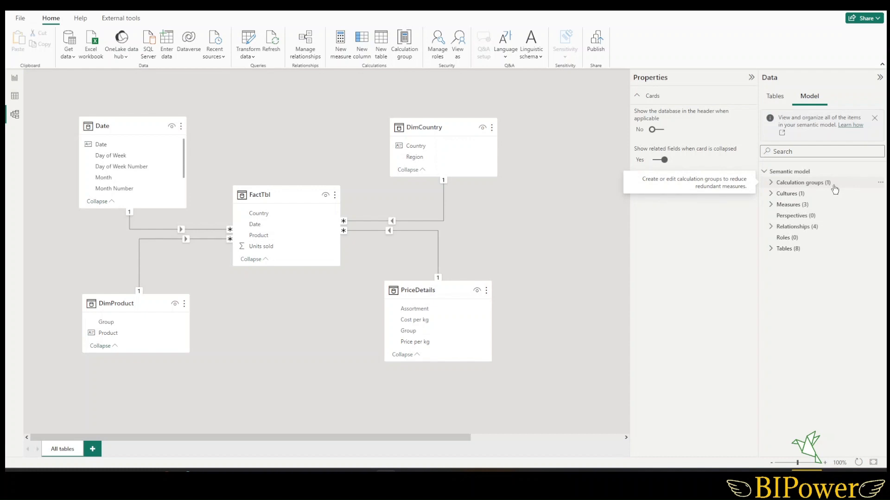
{"action": "left_click", "coordinate": [771, 182]}
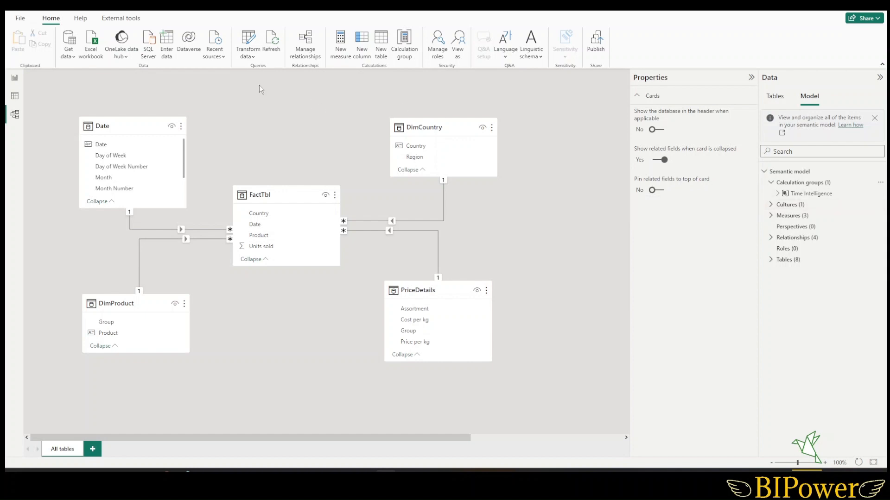
{"action": "left_click", "coordinate": [121, 18]}
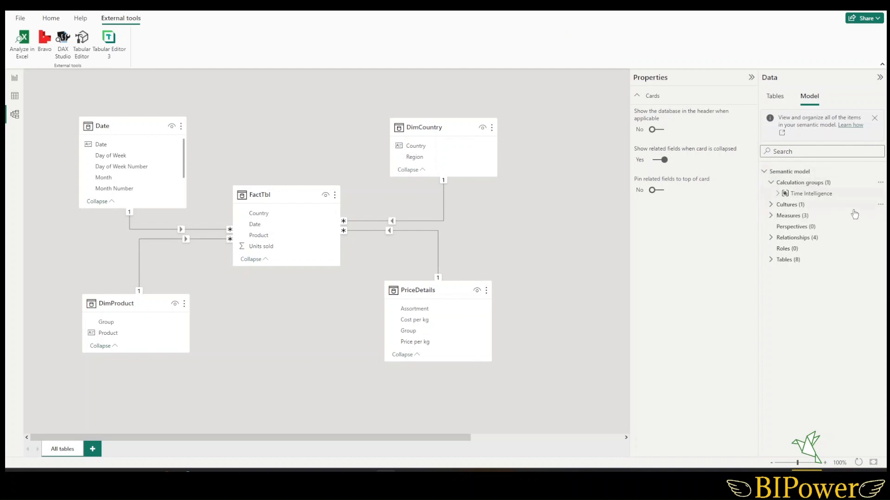
{"action": "left_click", "coordinate": [807, 198]}
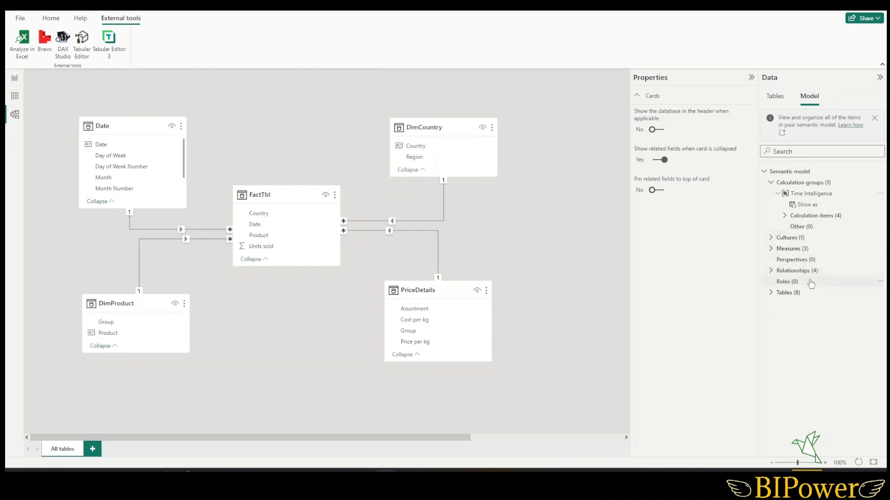
Expand the semantic model's Relationships and Tables nodes to examine what they contain
{"action": "left_click", "coordinate": [772, 272]}
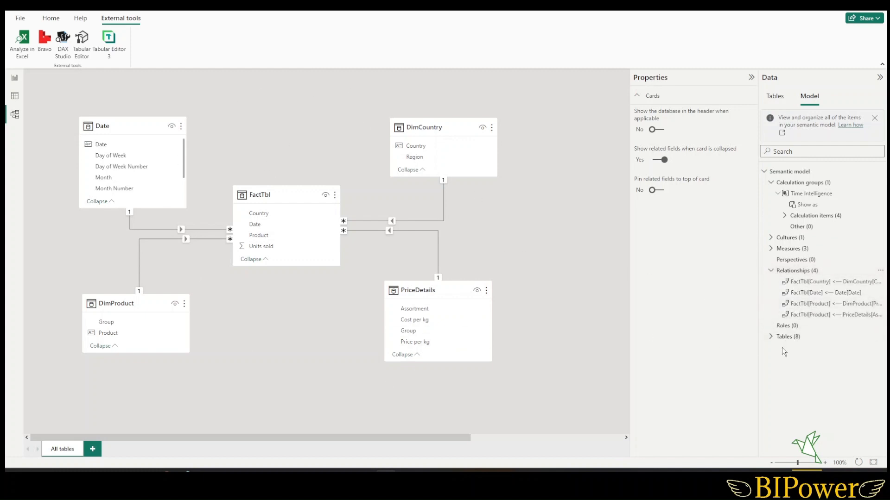
{"action": "left_click", "coordinate": [771, 338]}
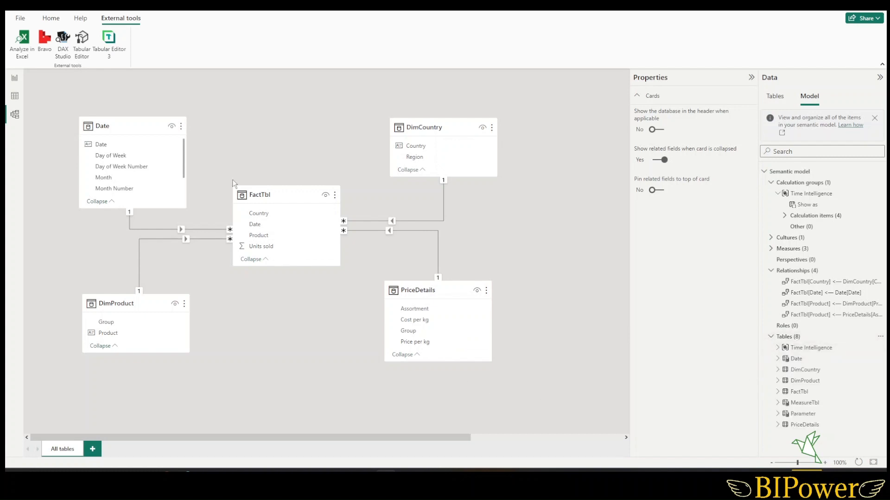
{"action": "left_click_drag", "start_coordinate": [489, 438], "coordinate": [429, 433]}
{"action": "mouse_move", "coordinate": [786, 366]}
{"action": "mouse_move", "coordinate": [809, 405]}
Expand the PriceDetails table in the model explorer and examine its Columns and Partitions
{"action": "left_click", "coordinate": [778, 425]}
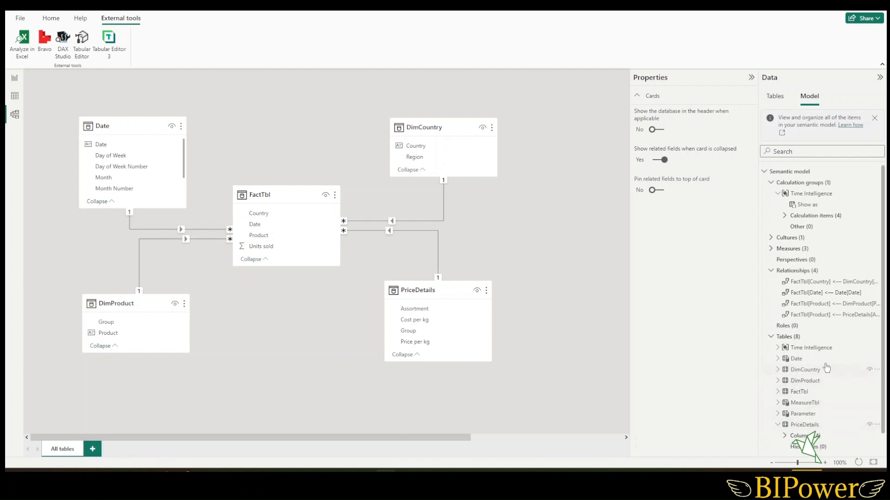
{"action": "scroll", "coordinate": [828, 371], "scroll_direction": "down", "scroll_amount": 1}
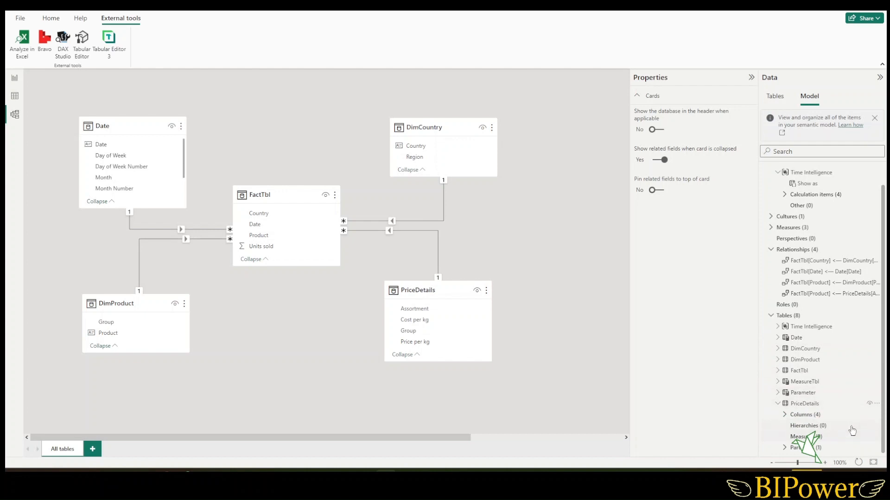
{"action": "left_click", "coordinate": [785, 416]}
{"action": "scroll", "coordinate": [837, 374], "scroll_direction": "down", "scroll_amount": 1}
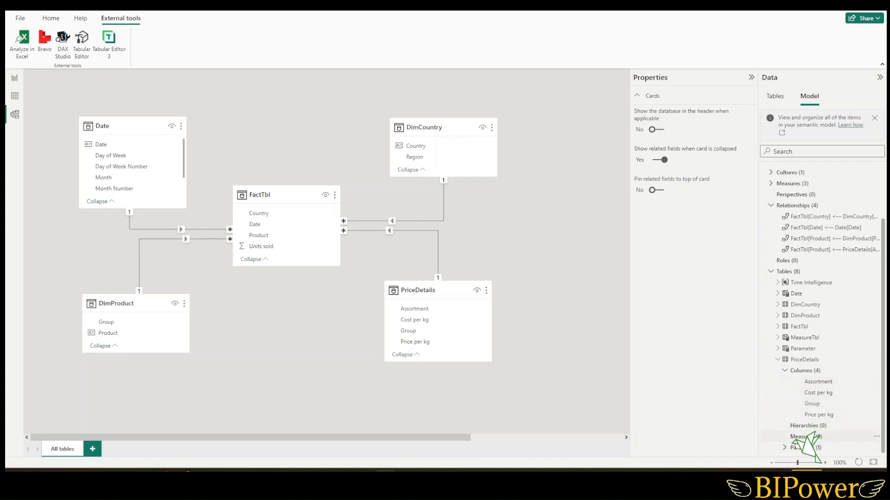
{"action": "left_click", "coordinate": [784, 448]}
{"action": "scroll", "coordinate": [837, 364], "scroll_direction": "down", "scroll_amount": 1}
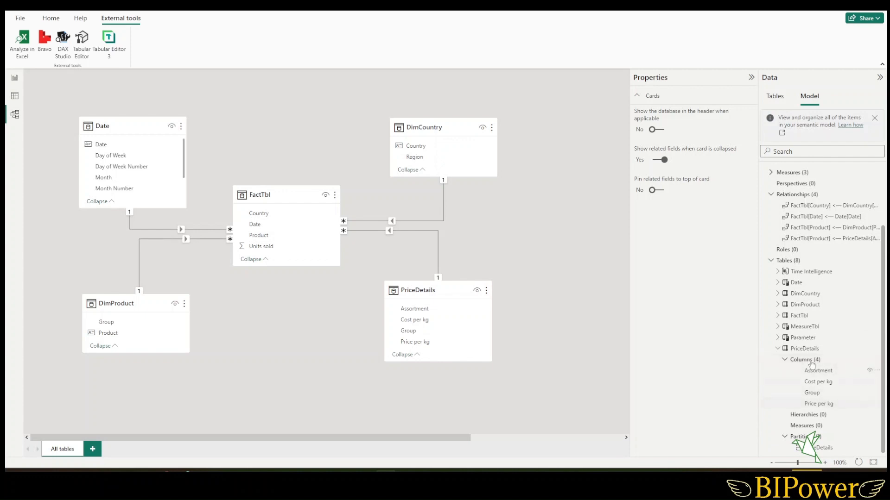
{"action": "scroll", "coordinate": [830, 361], "scroll_direction": "up", "scroll_amount": 3}
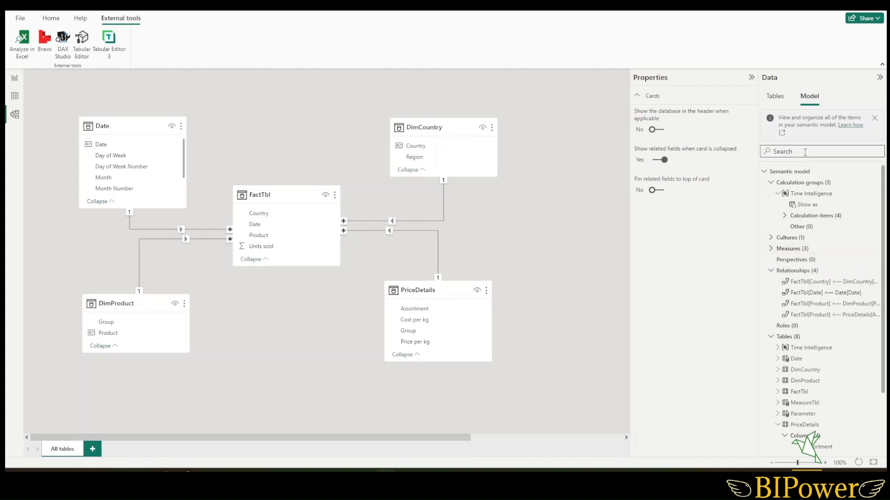
Select the DimCountry table and examine its properties, including the key column choices and the Advanced section
{"action": "left_click", "coordinate": [806, 370]}
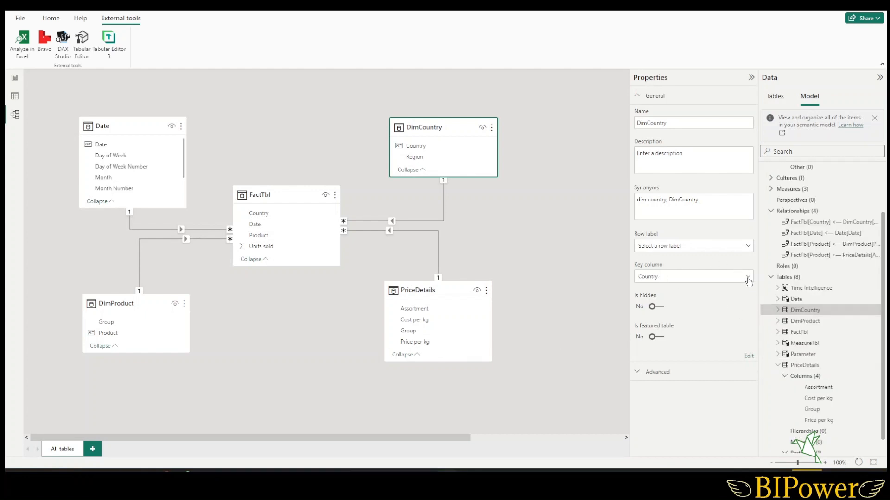
{"action": "left_click", "coordinate": [748, 278]}
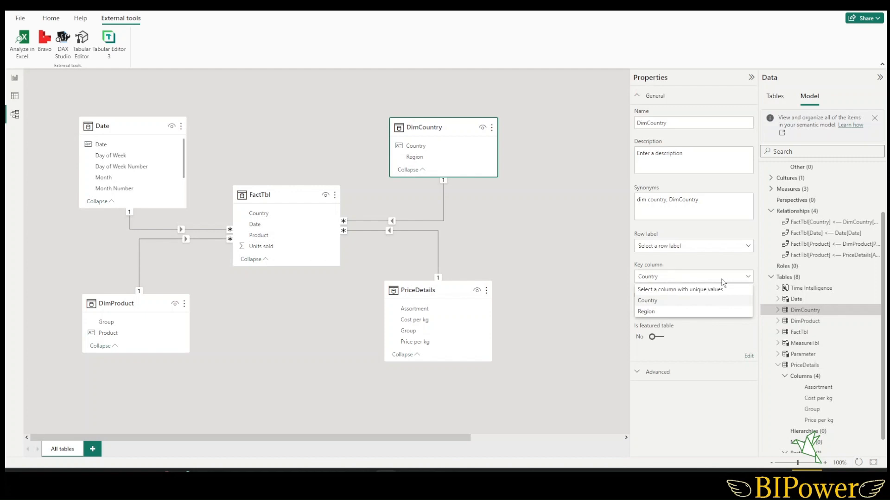
{"action": "left_click", "coordinate": [689, 268]}
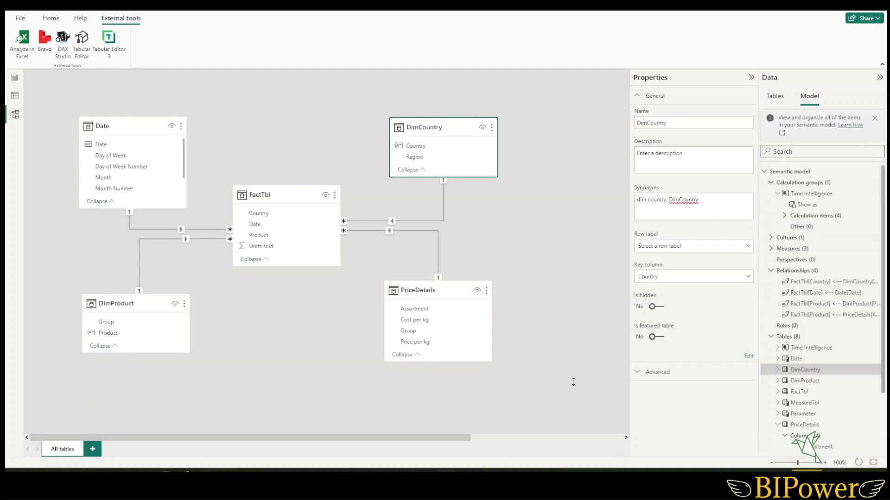
{"action": "left_click", "coordinate": [635, 372]}
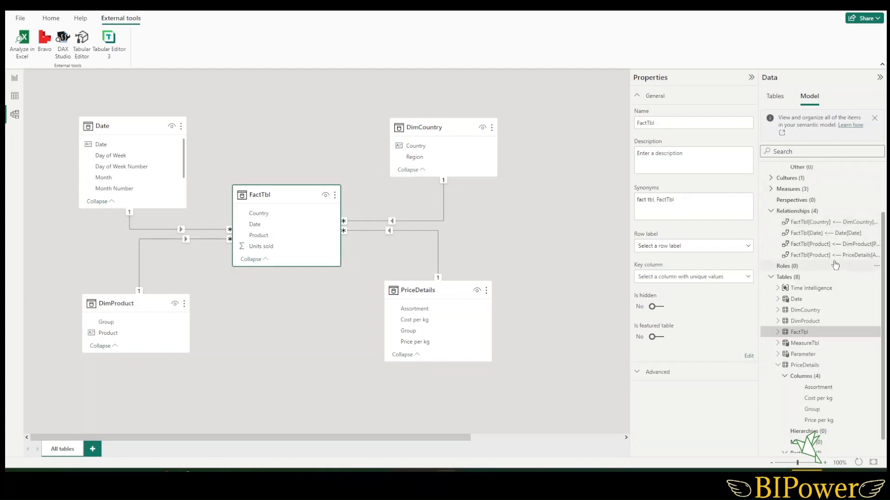
Examine the relationship between FactTbl[Date] and Date[Date] in its properties and the relationship editor, leaving it unedited
{"action": "left_click", "coordinate": [817, 234]}
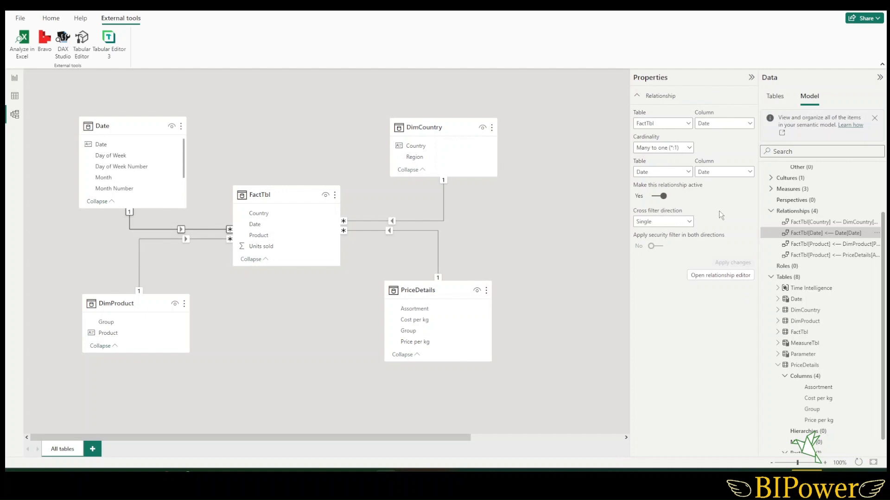
{"action": "left_click", "coordinate": [706, 277]}
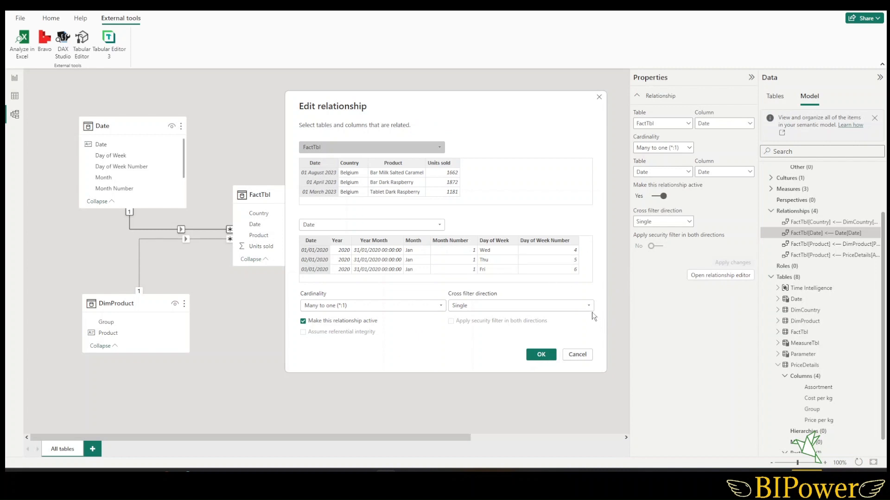
{"action": "left_click", "coordinate": [599, 98]}
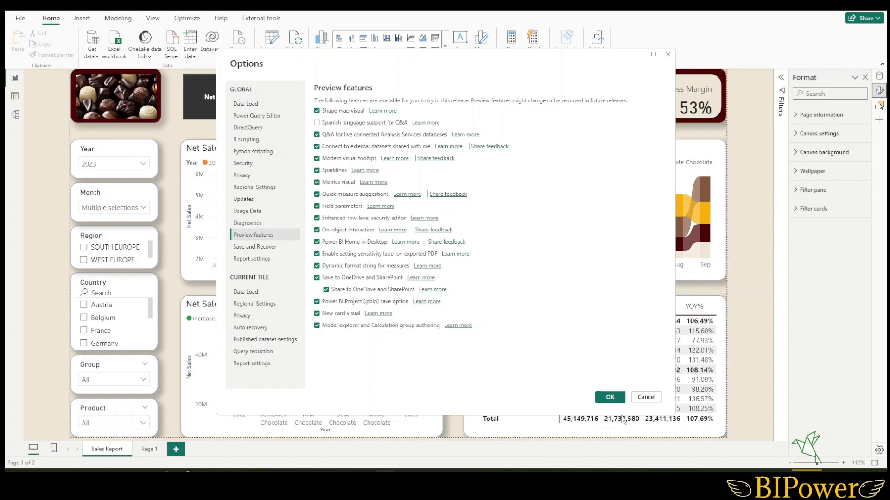
Dismiss the preview features options without saving, and view the report's Save as locations and Share choices
{"action": "left_click", "coordinate": [646, 399]}
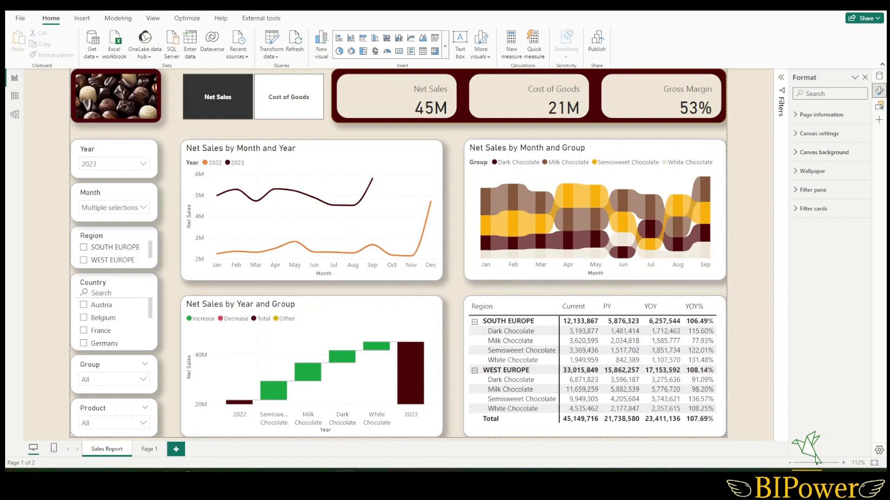
{"action": "left_click", "coordinate": [19, 18]}
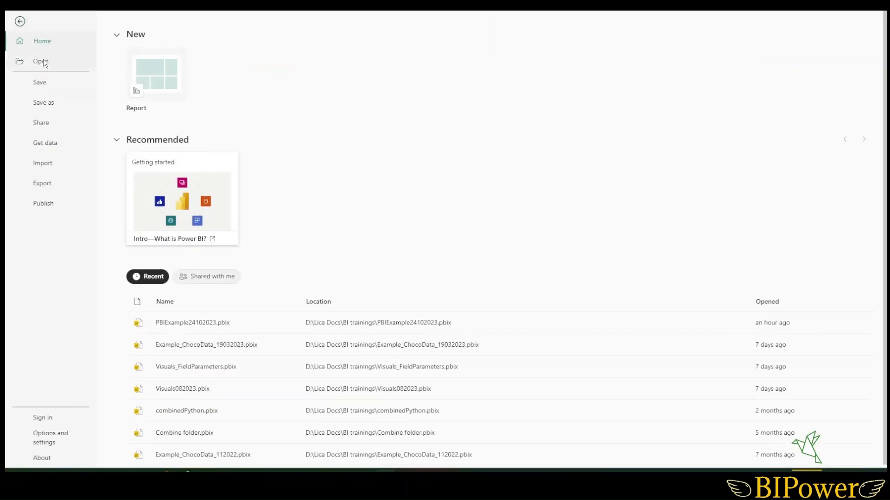
{"action": "left_click", "coordinate": [57, 105]}
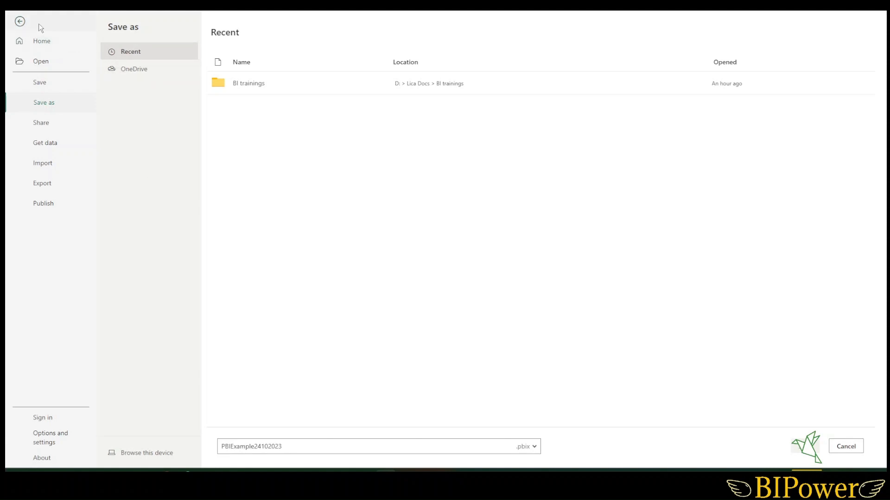
{"action": "left_click", "coordinate": [19, 23]}
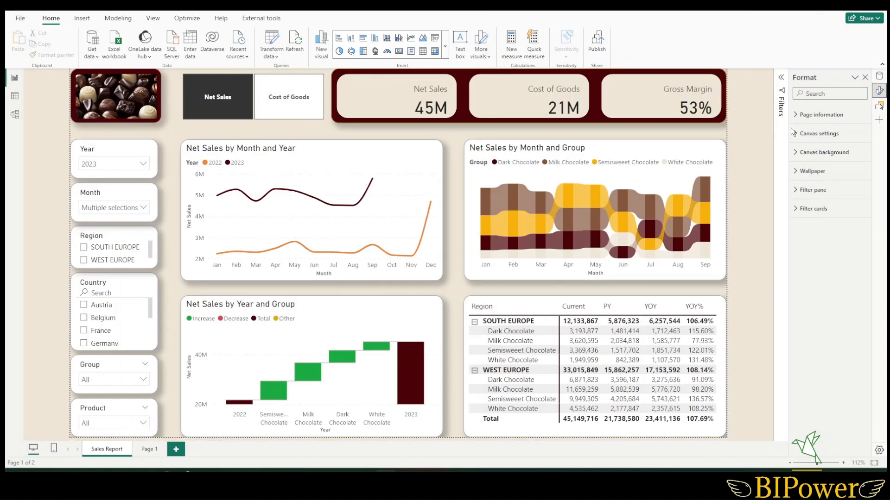
{"action": "left_click", "coordinate": [877, 20]}
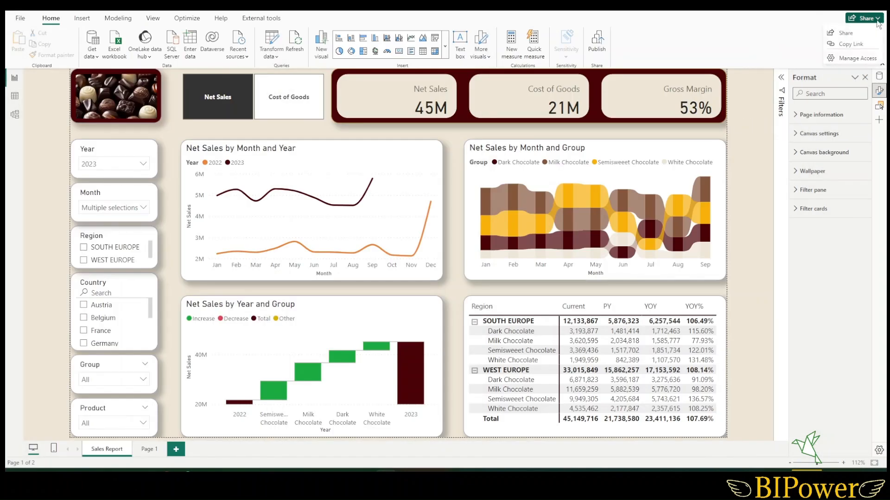